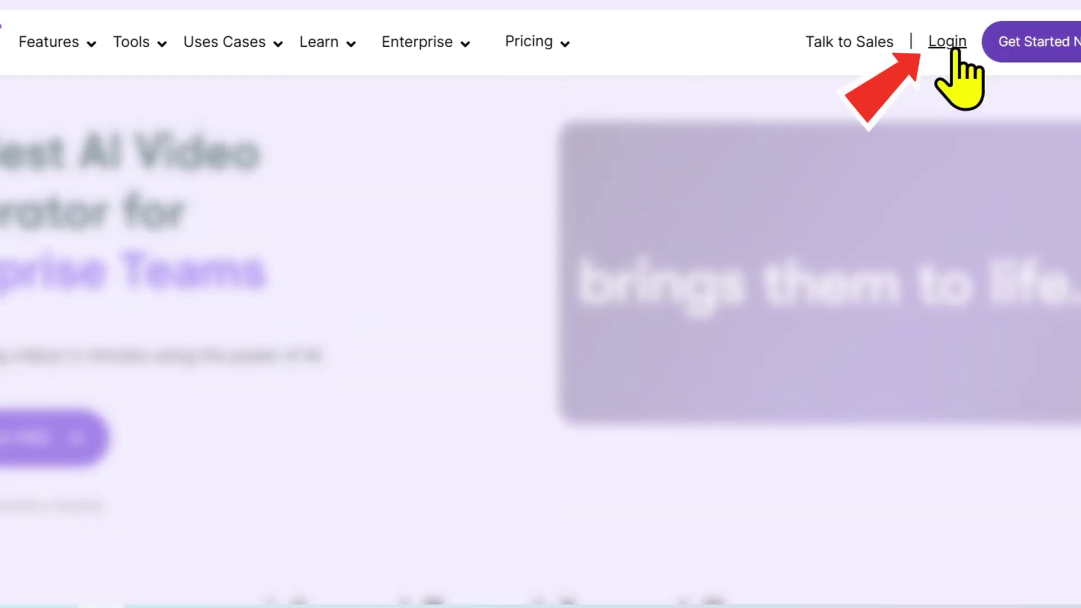
Sign in to Pictory with Google and start a new Text to video project.
click(954, 52)
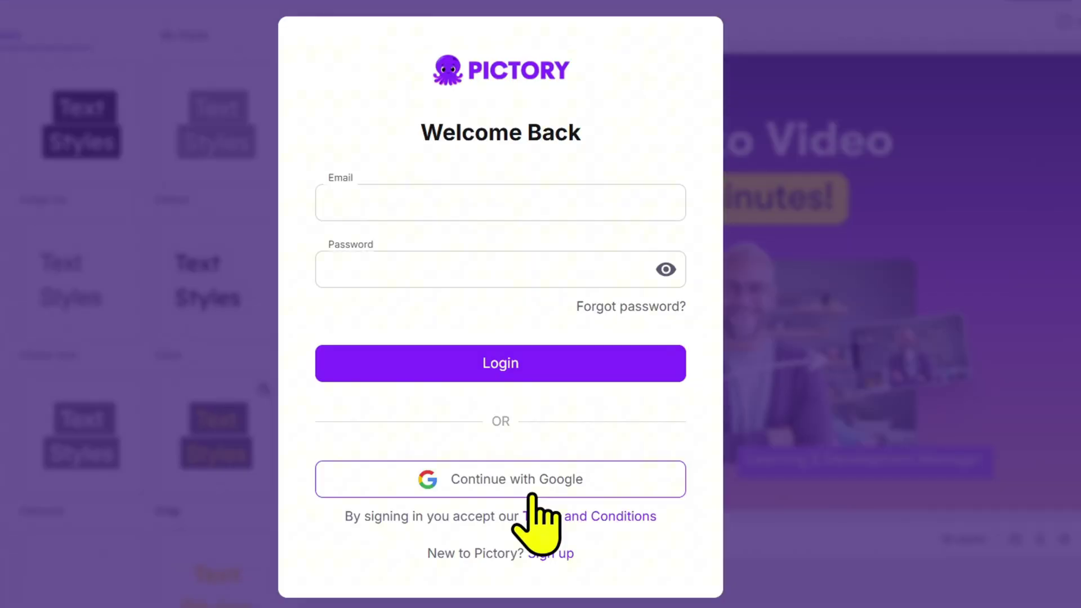
click(533, 494)
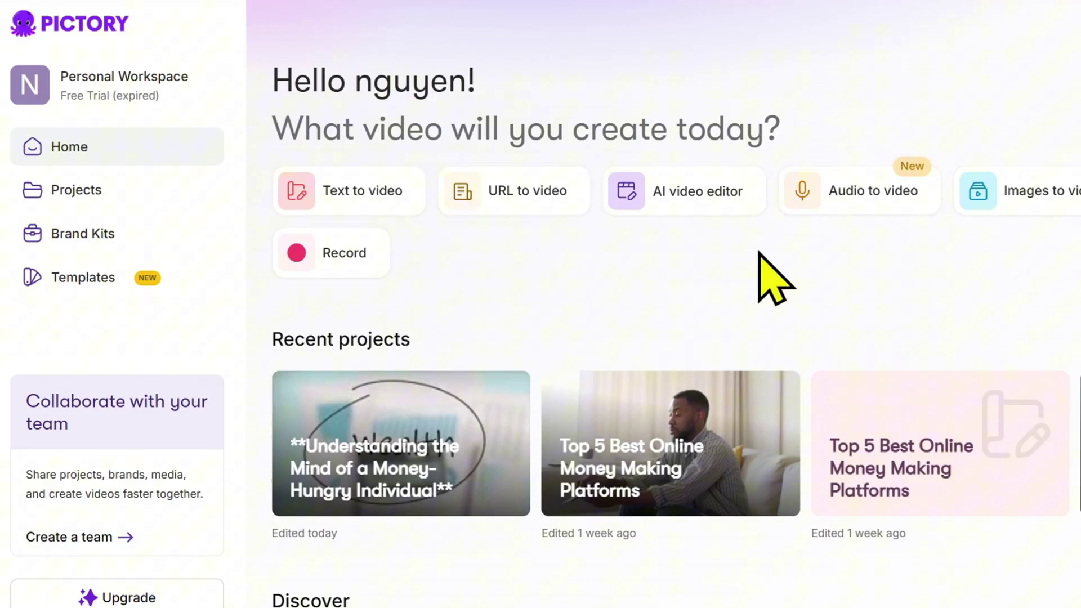
mouse_move(691, 210)
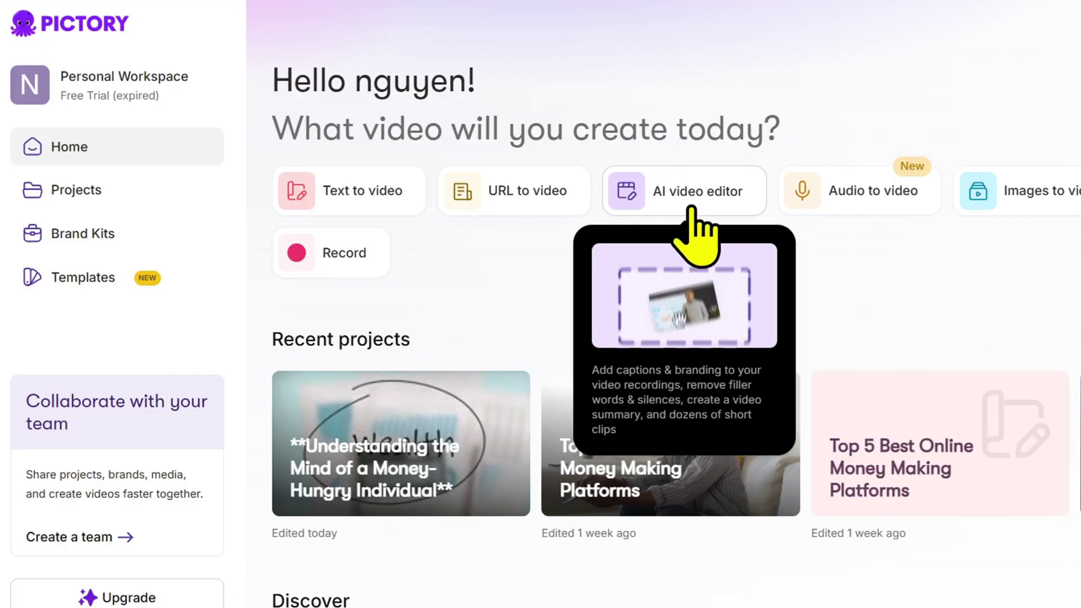
click(331, 194)
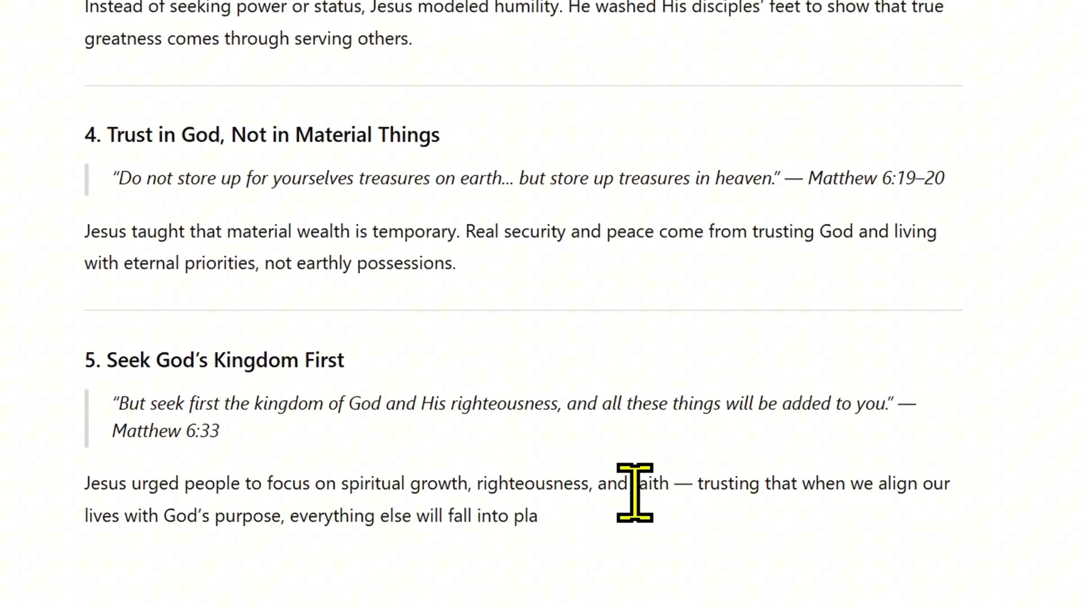
Select the phrase '5 key teachings of Jesus' and the full five-teachings list in ChatGPT's reply.
scroll(704, 495, up, 15)
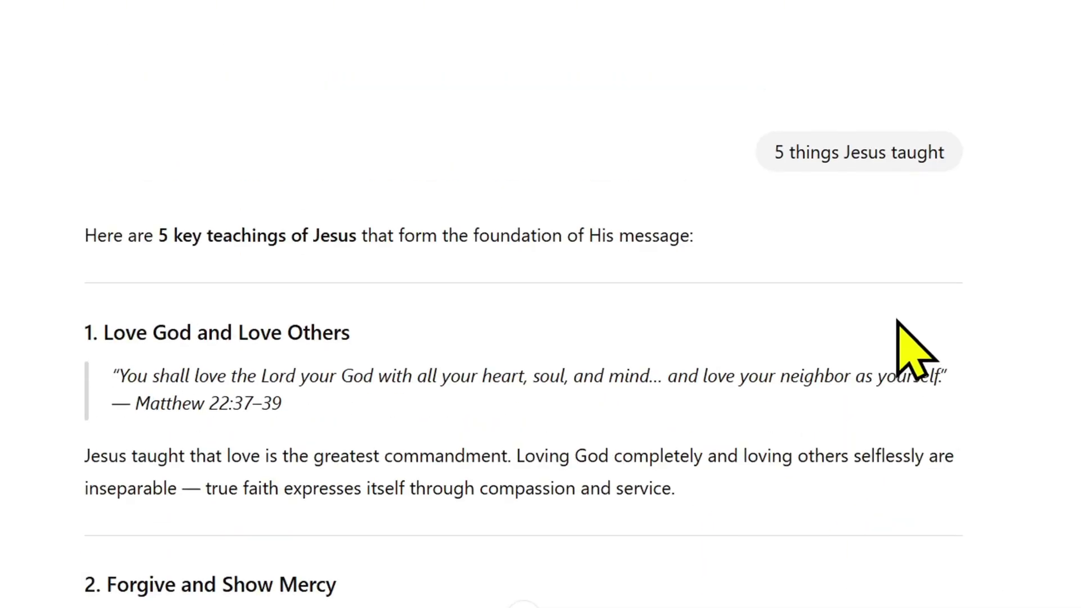
drag(158, 236, 356, 235)
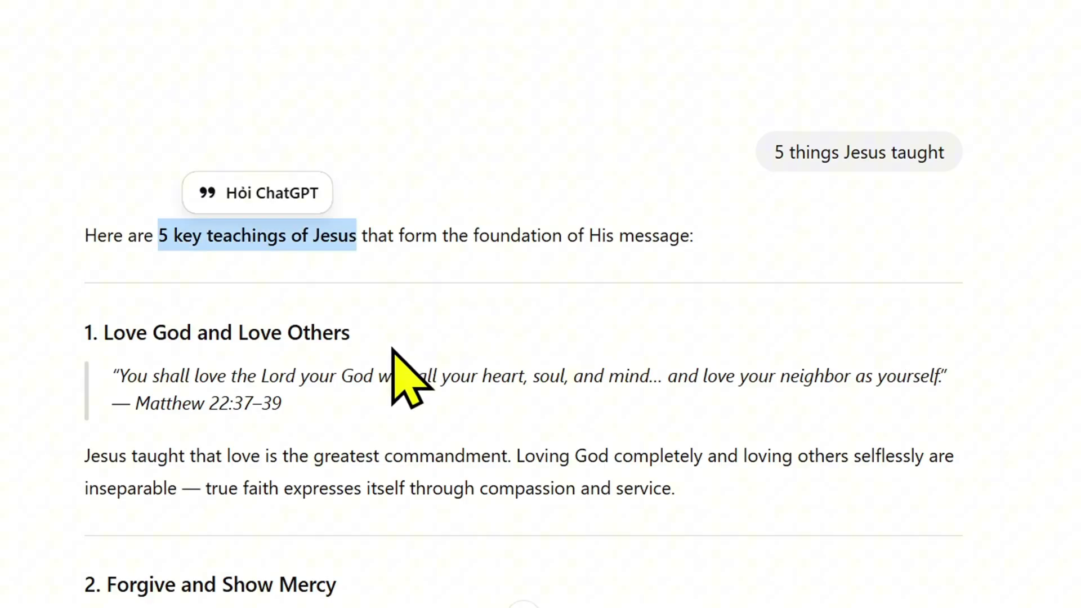
drag(84, 382, 671, 290)
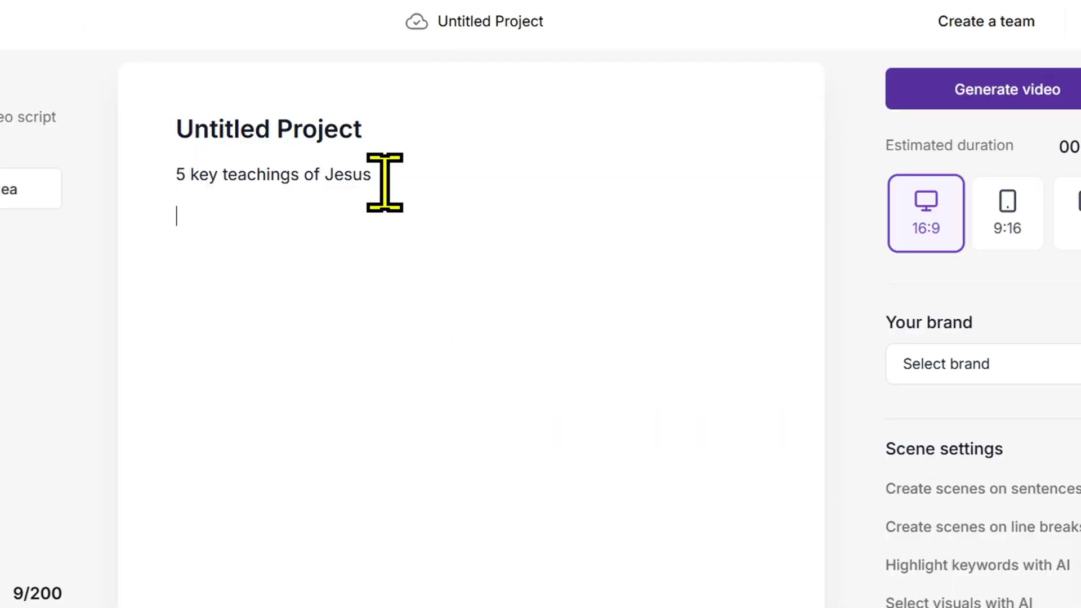
Paste the five-teachings text into the script, delete the title line, then clear the whole script.
key(ctrl+v)
scroll(386, 181, up, 10)
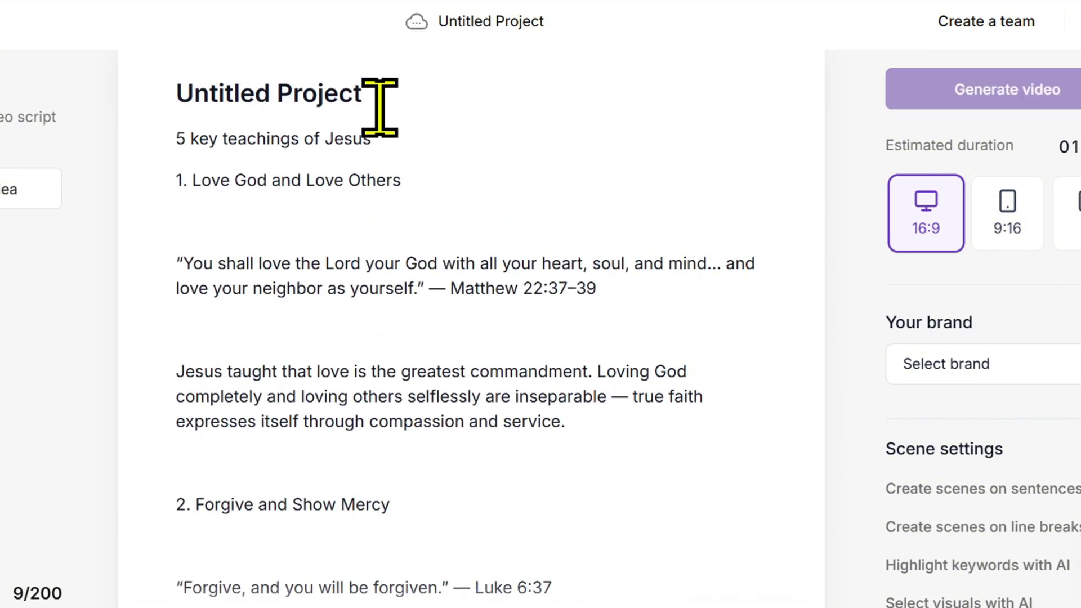
drag(176, 77, 403, 86)
key(BackSpace)
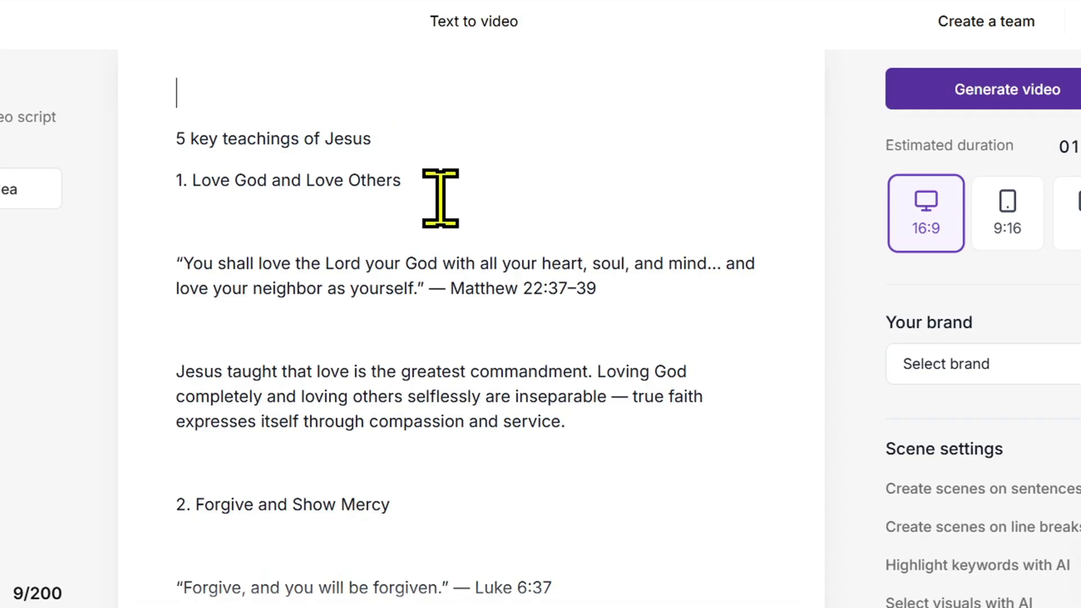
scroll(688, 498, down, 4)
scroll(716, 430, up, 4)
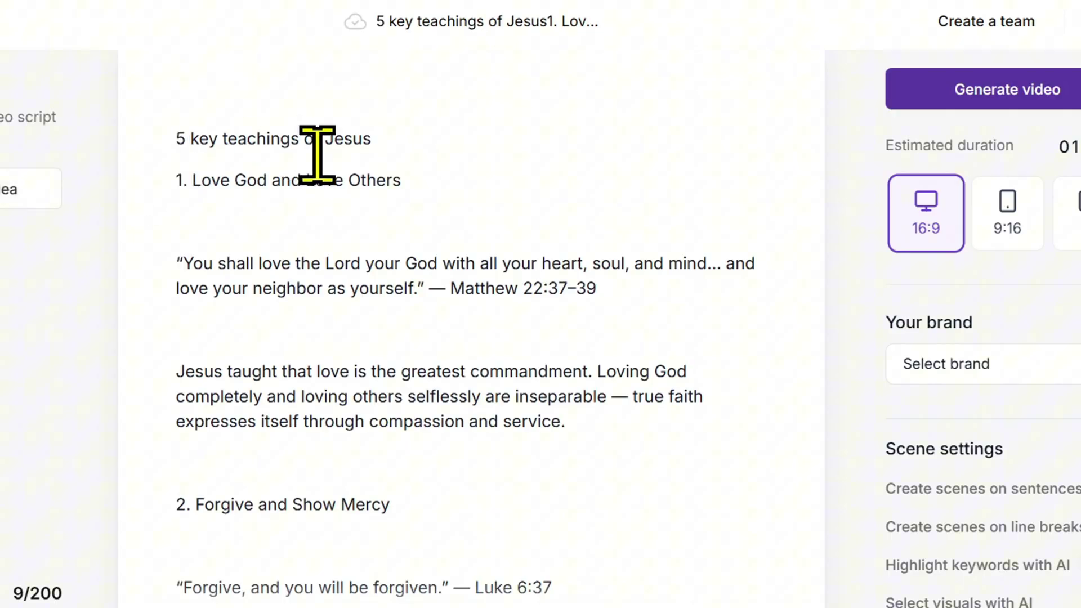
key(ctrl+a)
key(BackSpace)
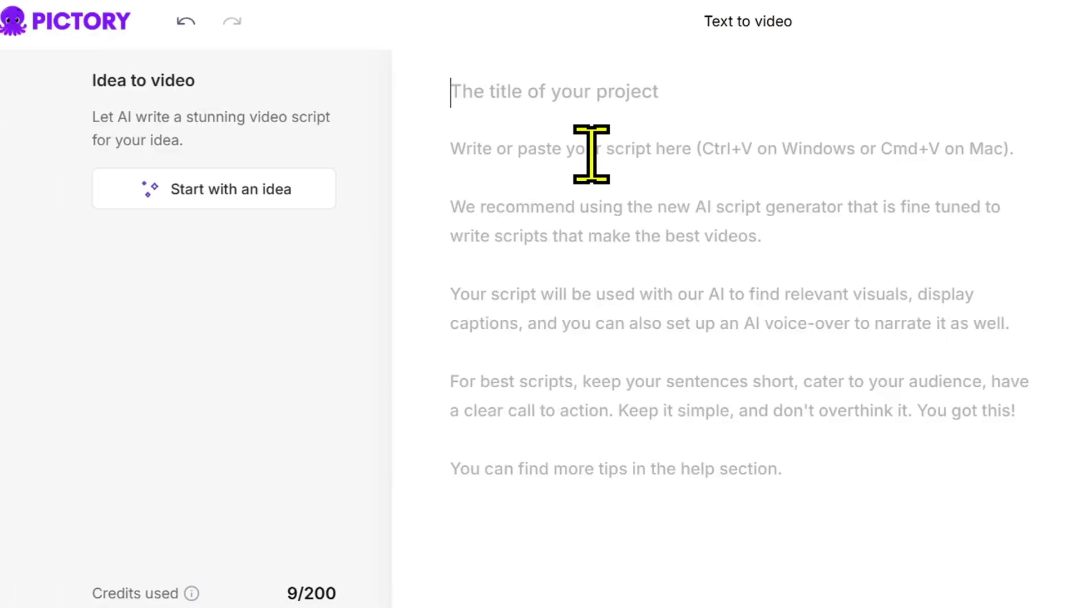
Re-paste the five-teachings script, choose 16:9 widescreen and generate the video.
click(239, 201)
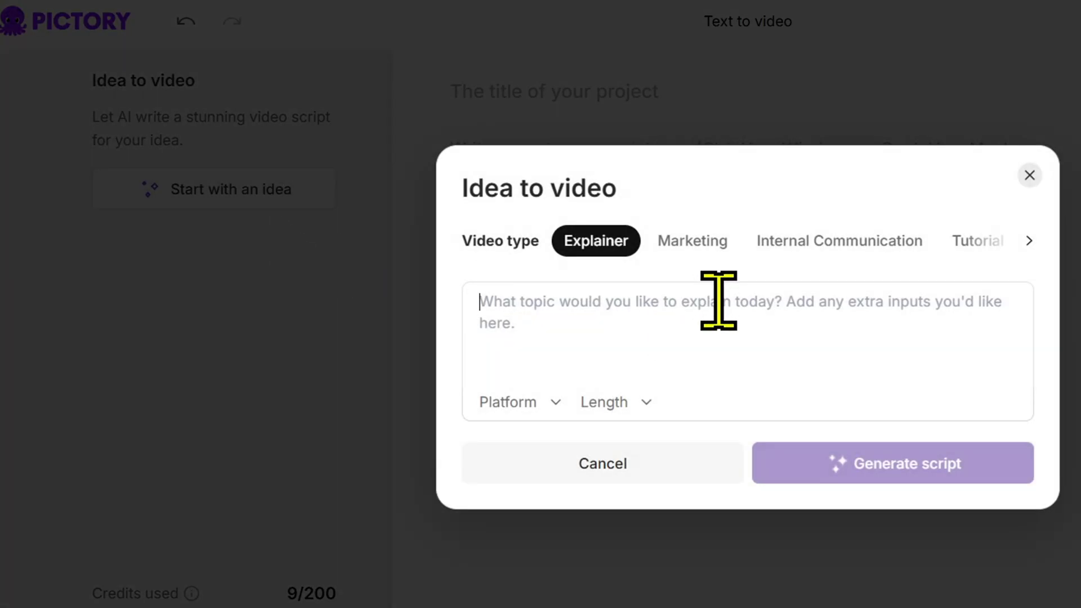
click(650, 111)
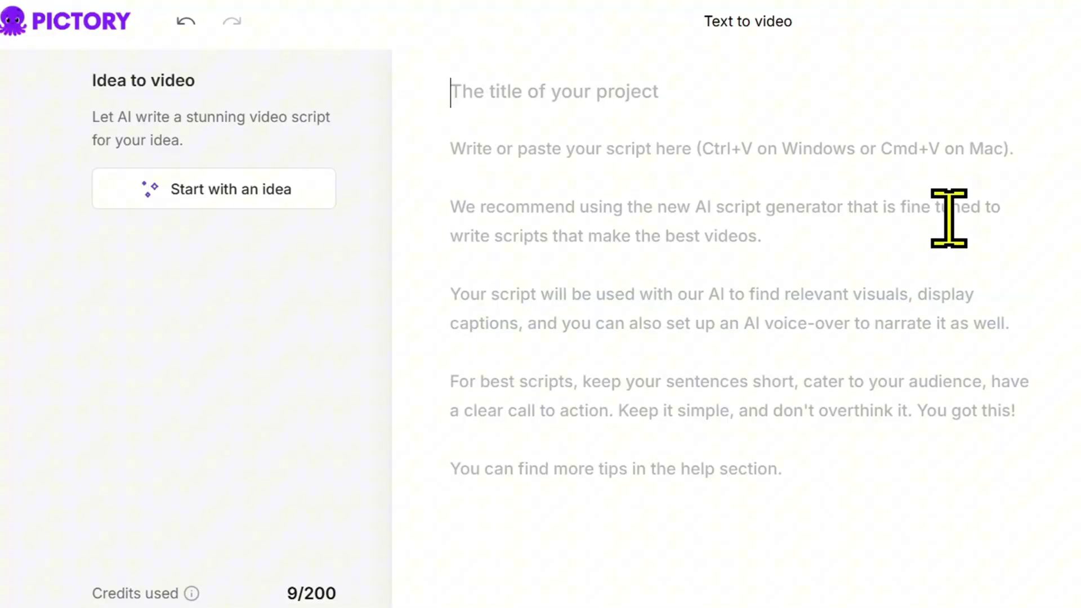
key(ctrl+v)
scroll(973, 495, up, 3)
scroll(973, 495, down, 3)
click(970, 227)
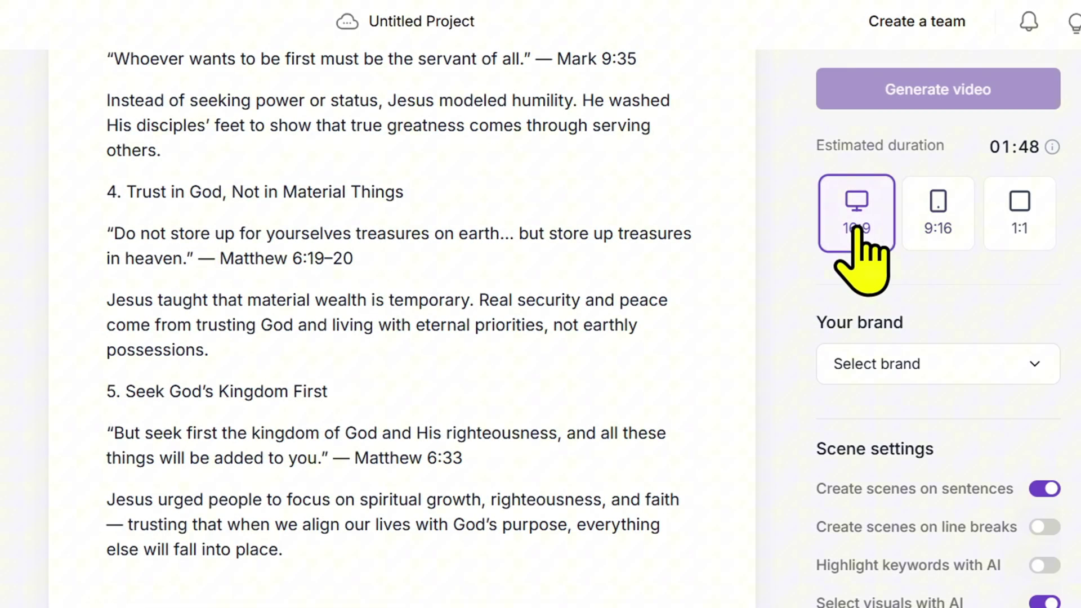
click(1071, 90)
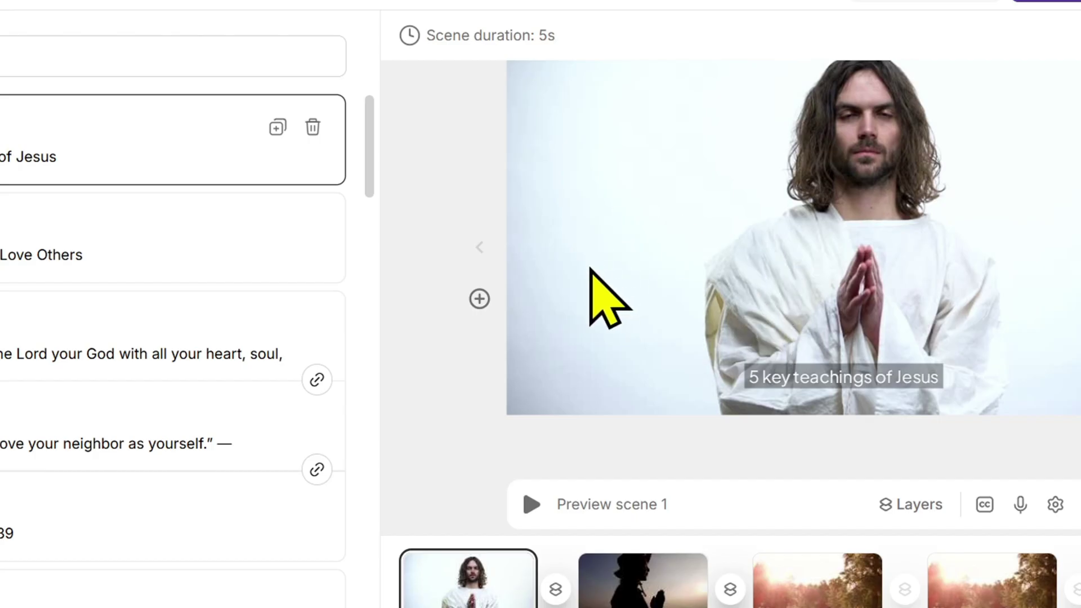
Preview the generated 3:00 video once, then return to the storyboard editor.
click(945, 4)
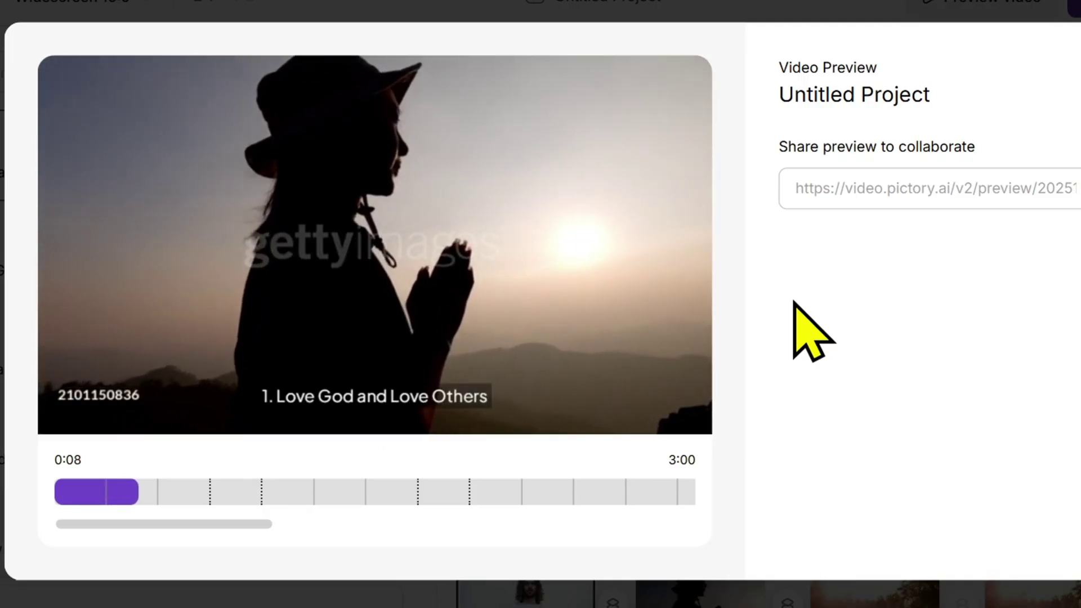
click(1077, 92)
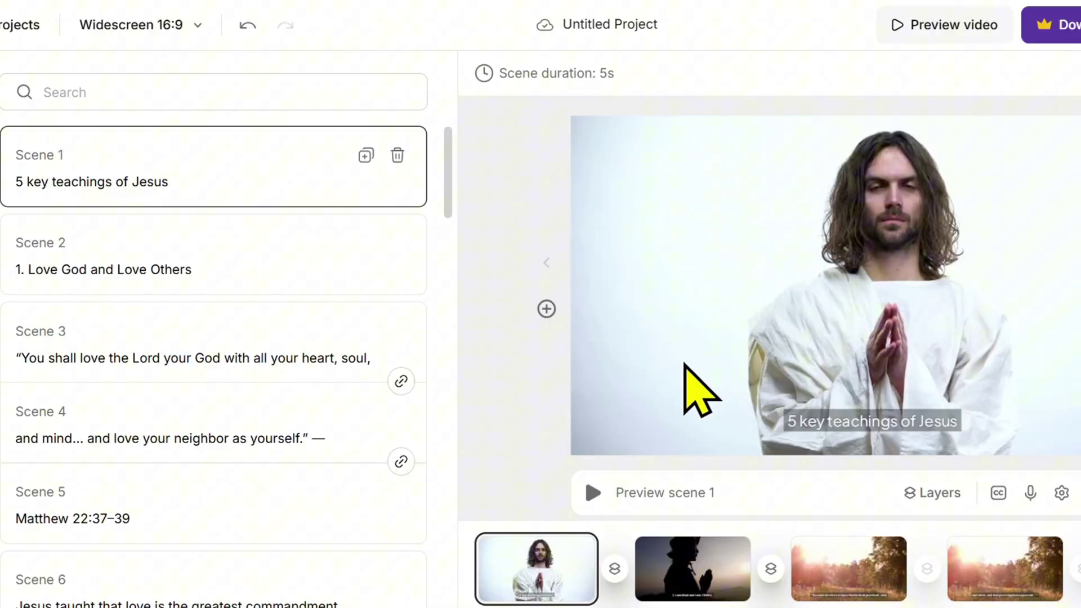
Replace scene 4's forest background with the stock clip of hands on an open Bible.
click(878, 589)
click(993, 585)
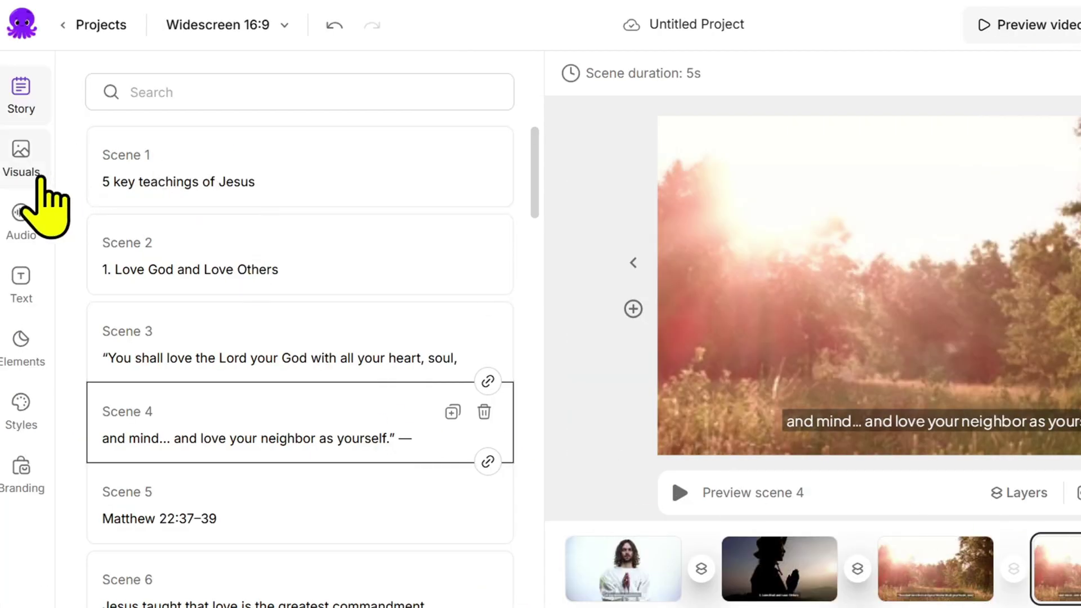
click(41, 179)
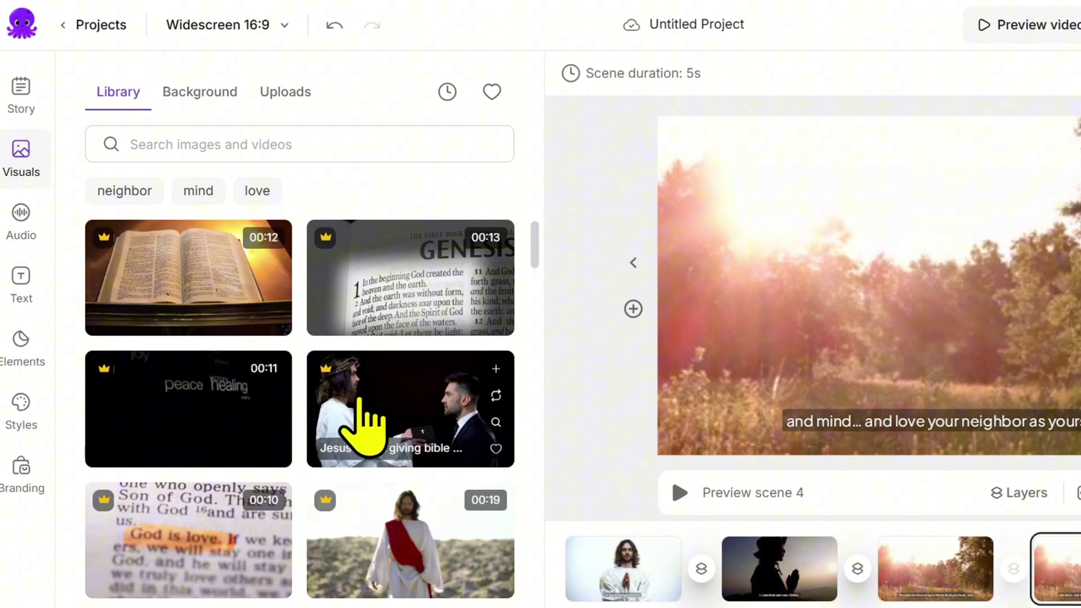
scroll(389, 419, down, 5)
scroll(473, 468, down, 1)
scroll(450, 436, down, 1)
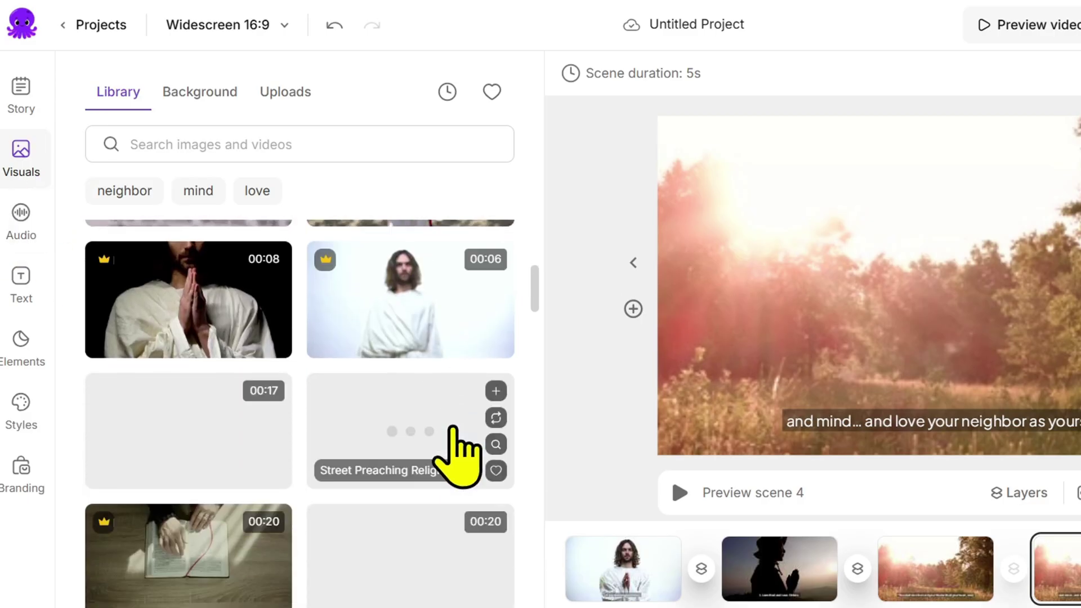
click(420, 513)
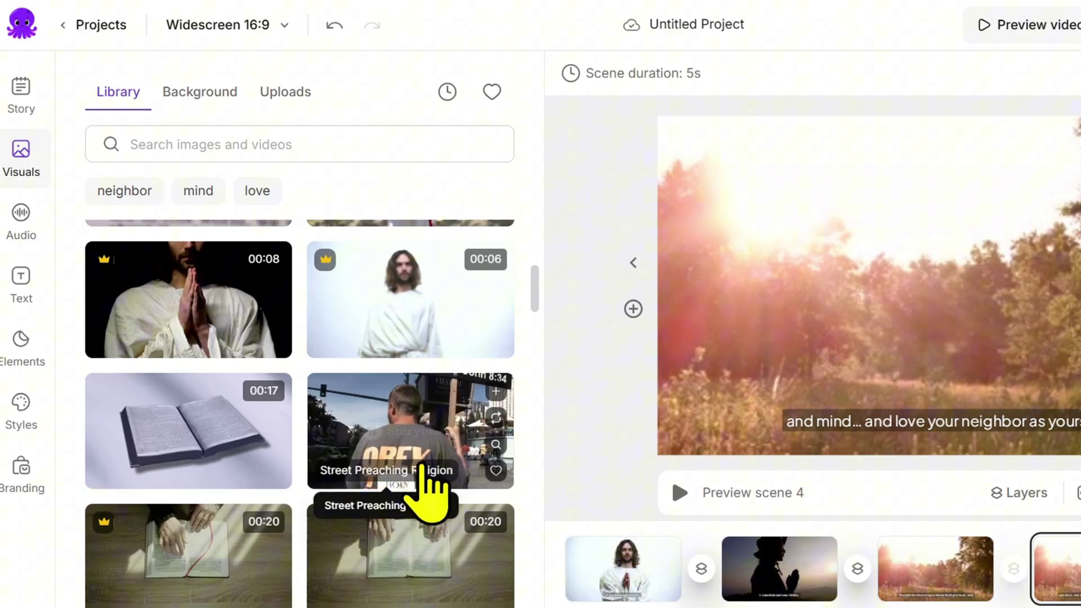
scroll(429, 483, down, 3)
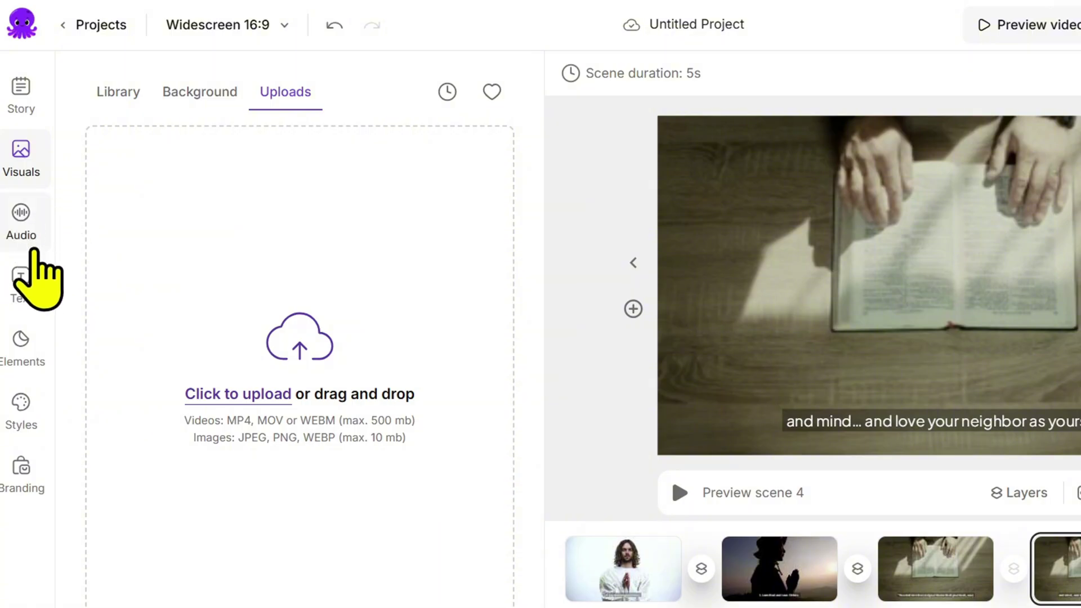
Browse the voiceover voices, sampling Amanda, Annabell and Adison.
click(35, 249)
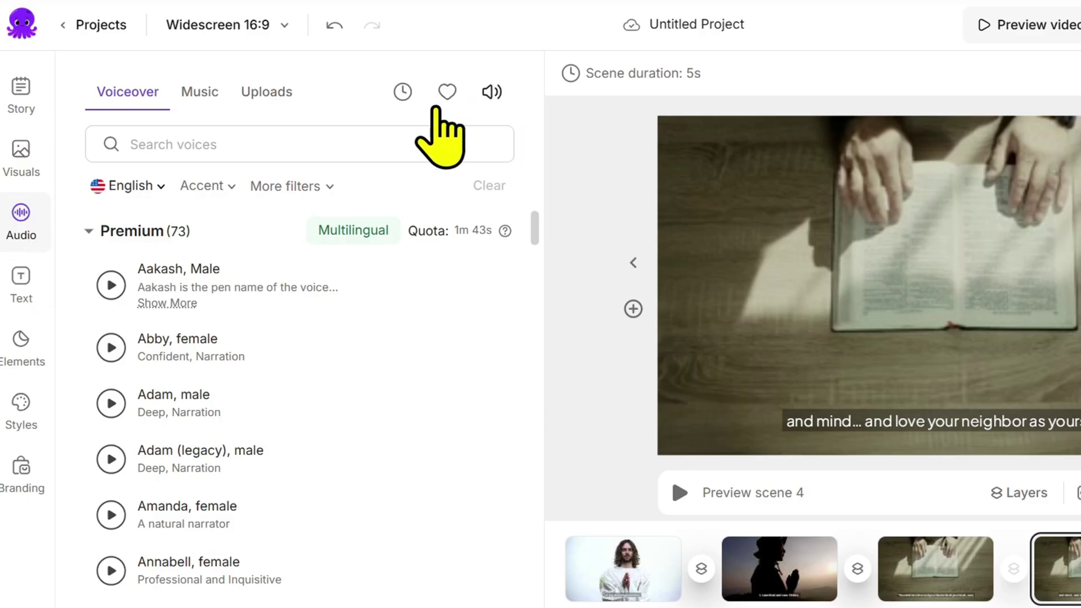
click(186, 93)
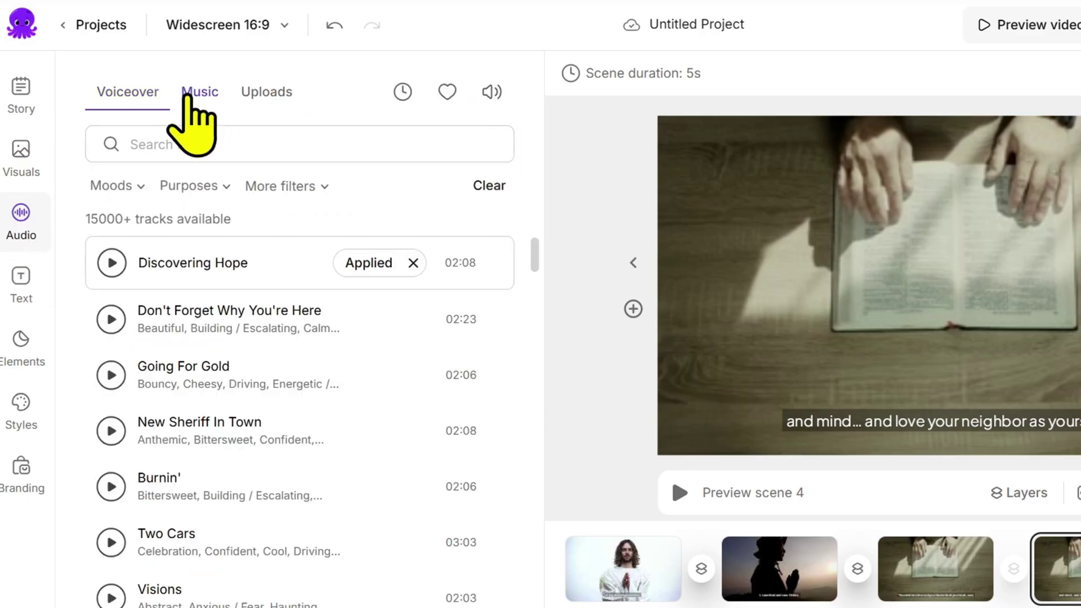
click(143, 91)
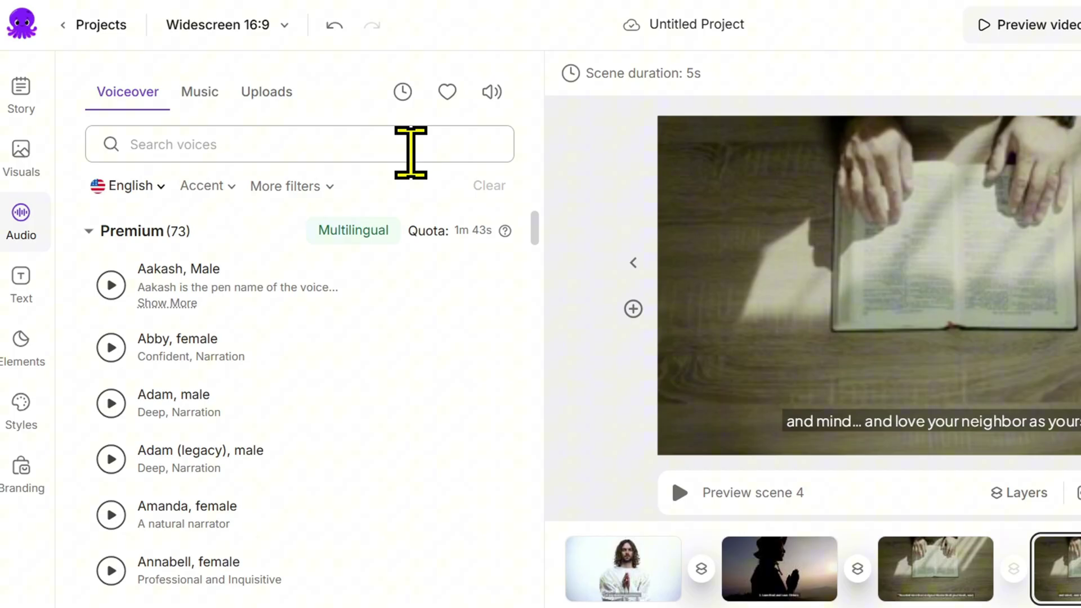
scroll(135, 327, down, 3)
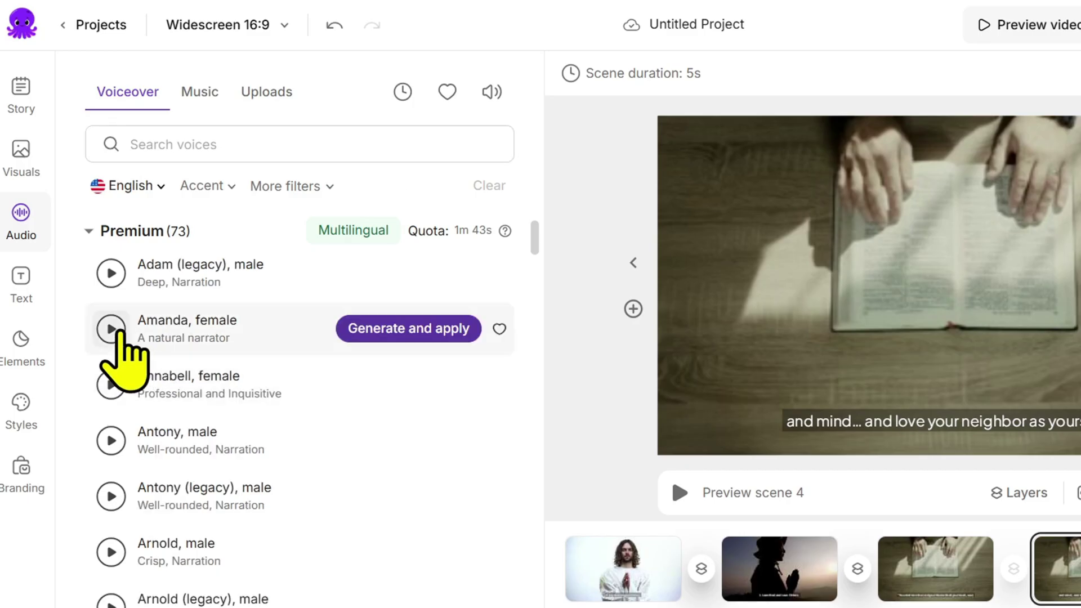
click(111, 329)
click(111, 385)
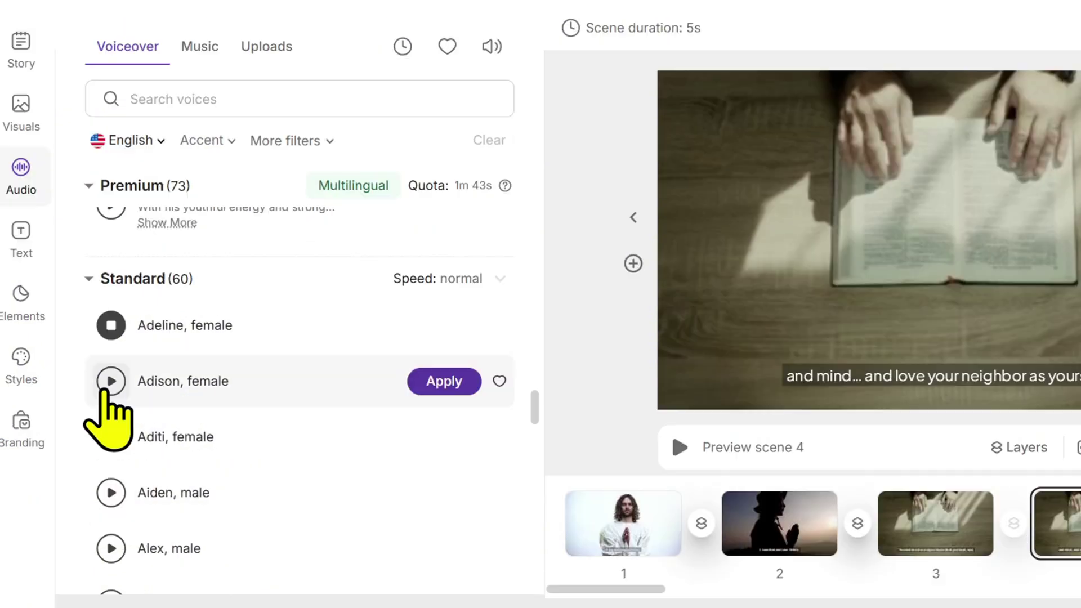
click(108, 378)
Sample Ben and generate the voiceover with the 'Ben, male' voice.
scroll(179, 436, down, 5)
click(111, 456)
scroll(281, 406, down, 2)
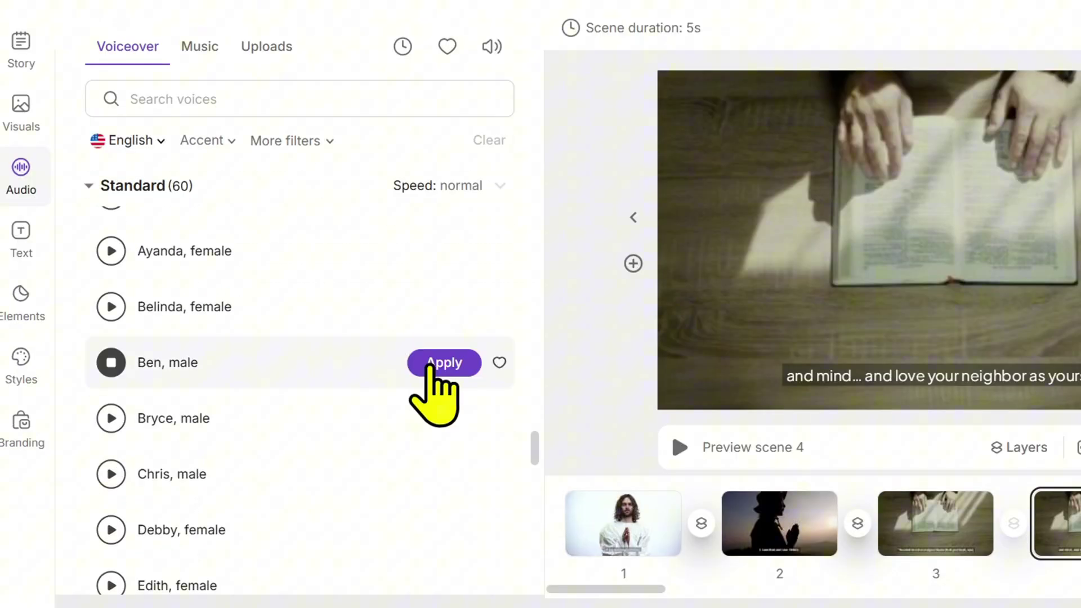
click(444, 362)
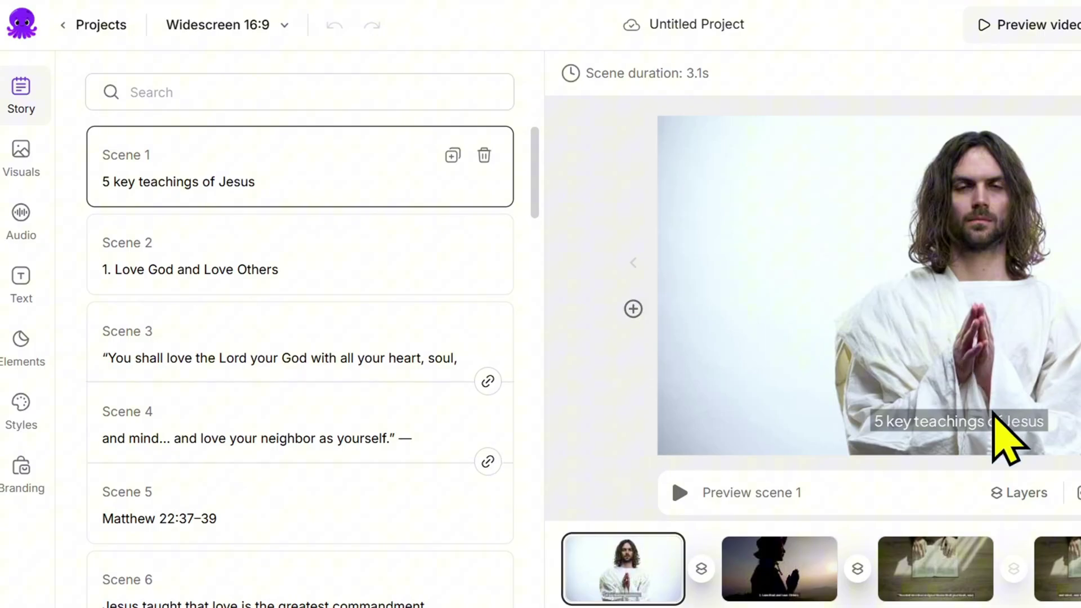
Make the '5 key teachings of Jesus' caption bold in the Patua One font.
click(997, 421)
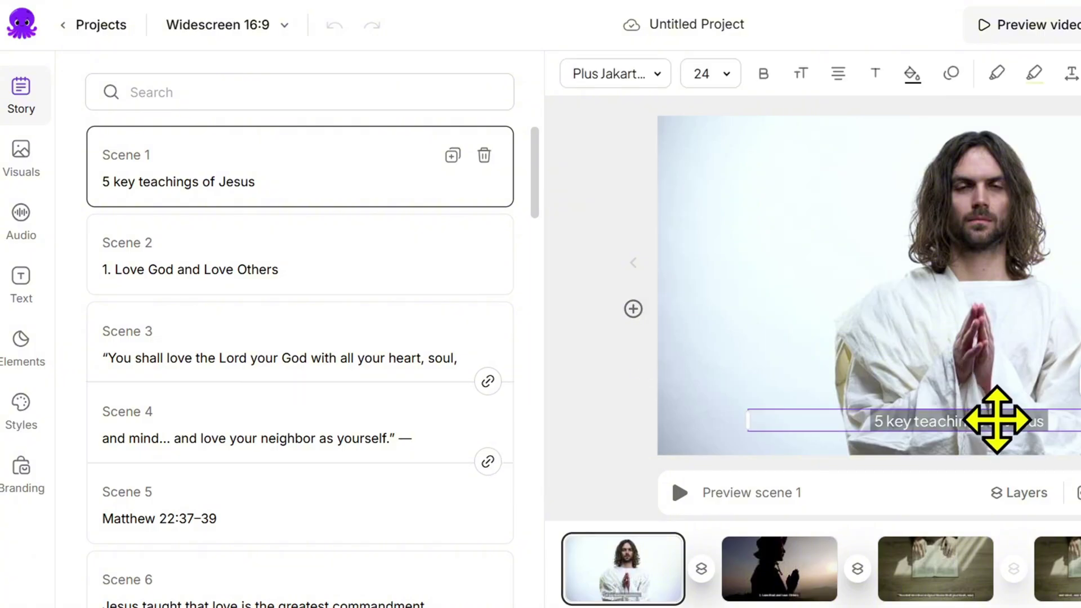
click(764, 73)
click(716, 124)
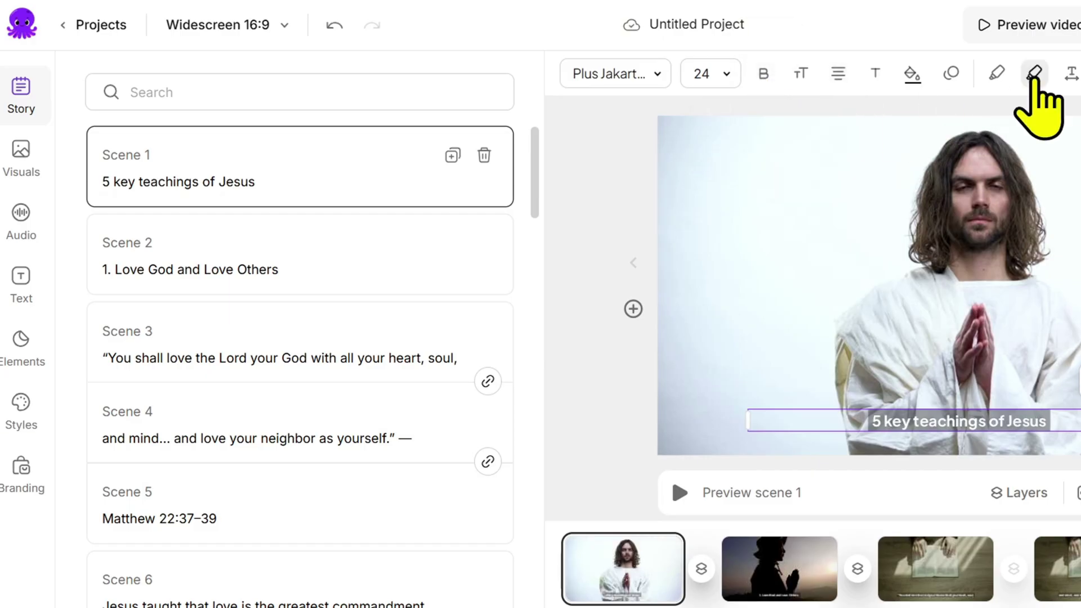
click(627, 73)
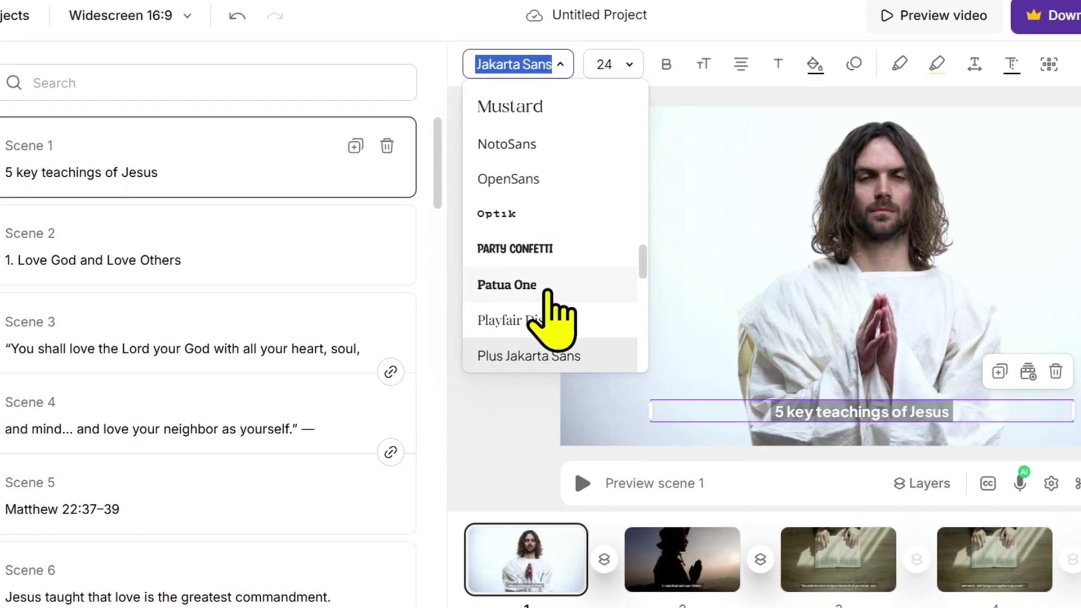
click(597, 291)
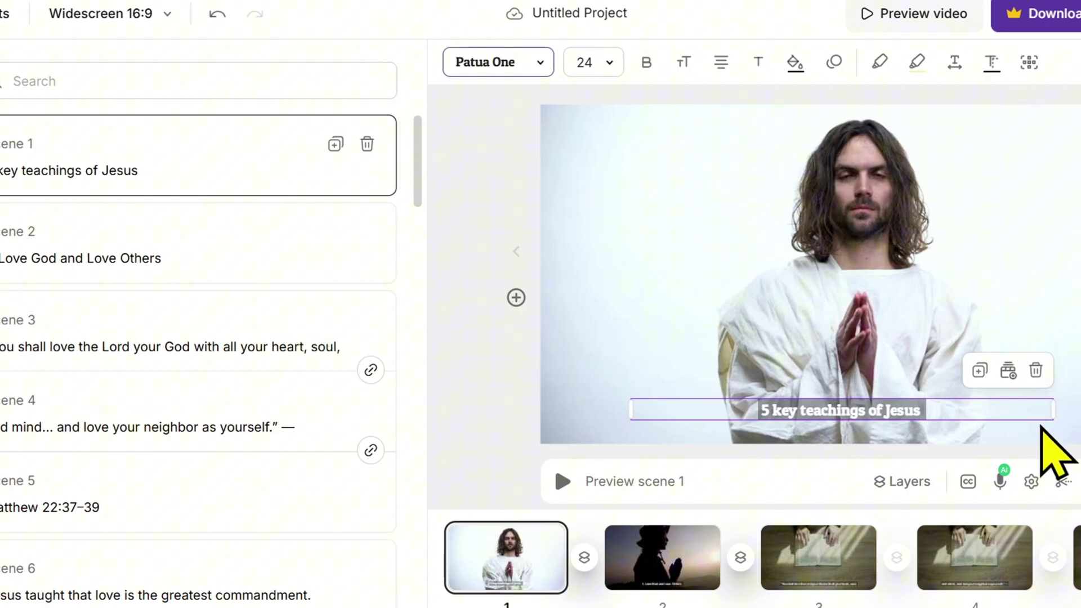
Give the caption a custom yellow background colour.
click(1056, 398)
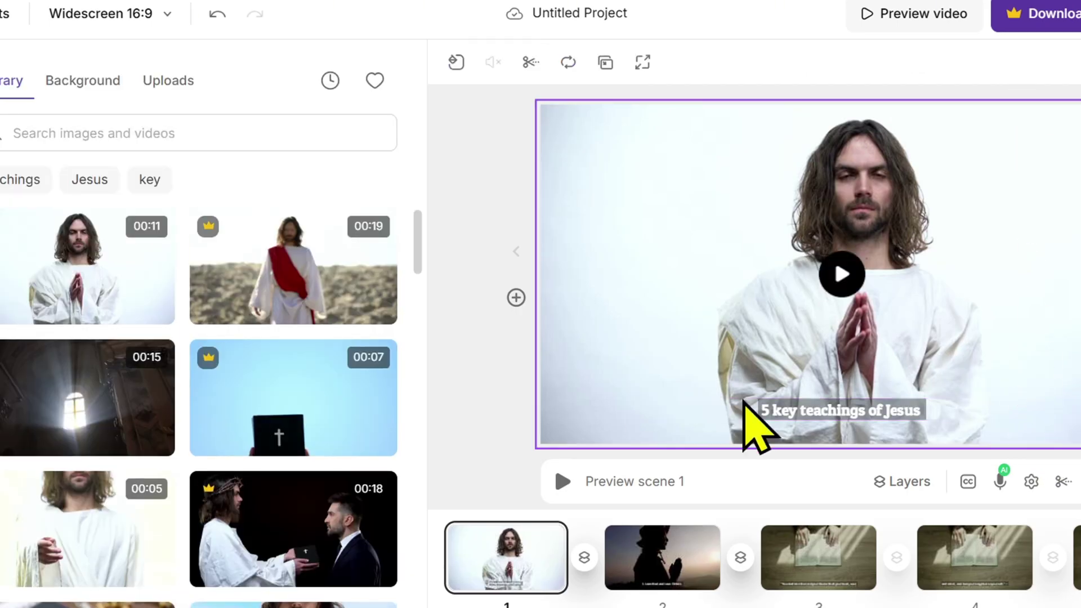
click(788, 411)
click(795, 62)
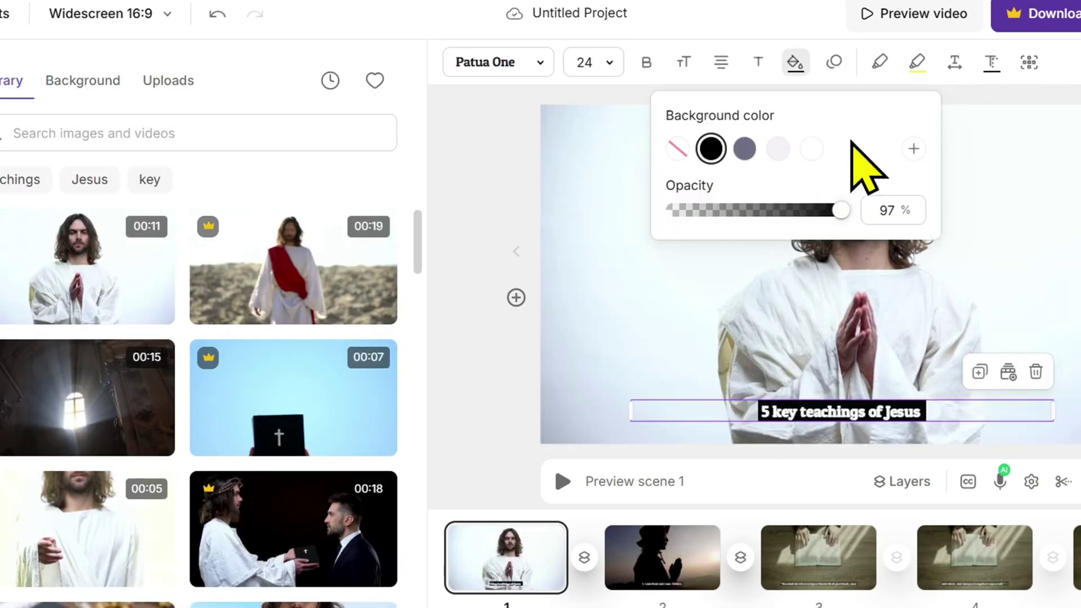
click(914, 148)
click(983, 351)
key(Escape)
key(Escape)
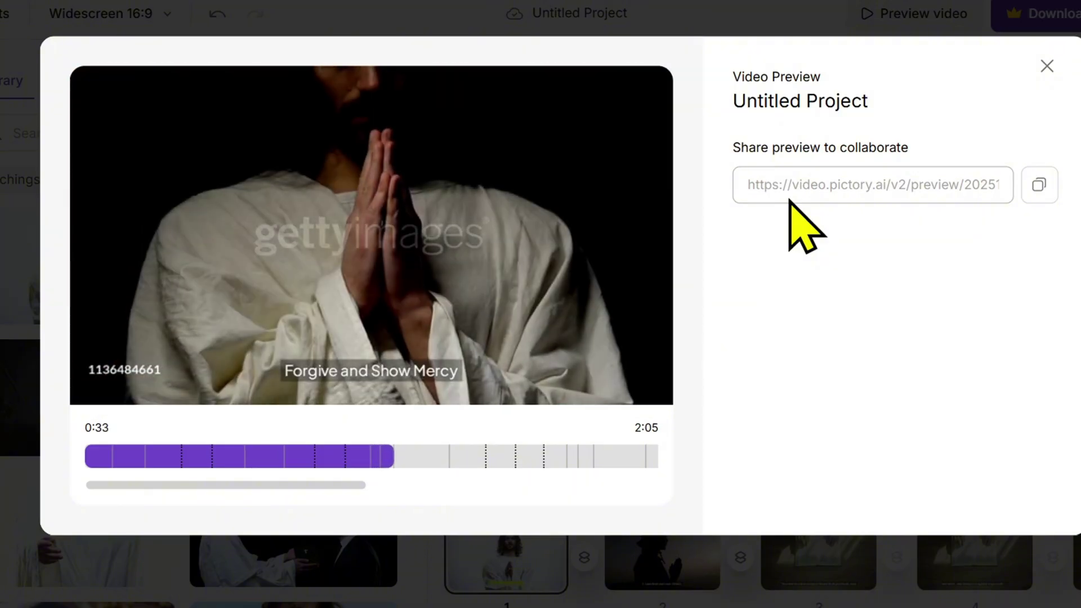
Close the Video Preview of the voiced 2:05 project.
click(1047, 66)
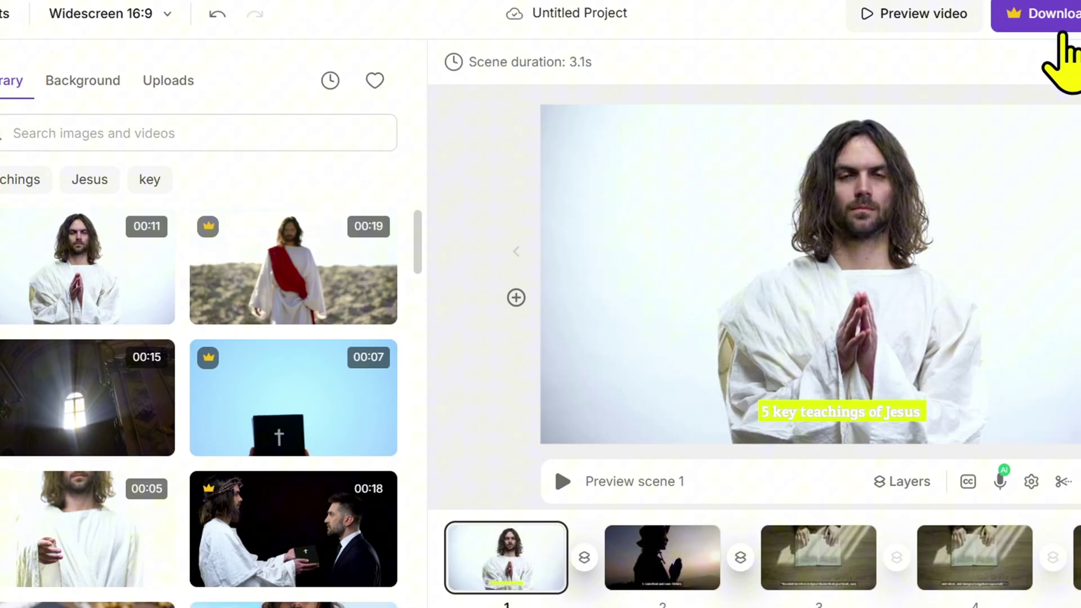